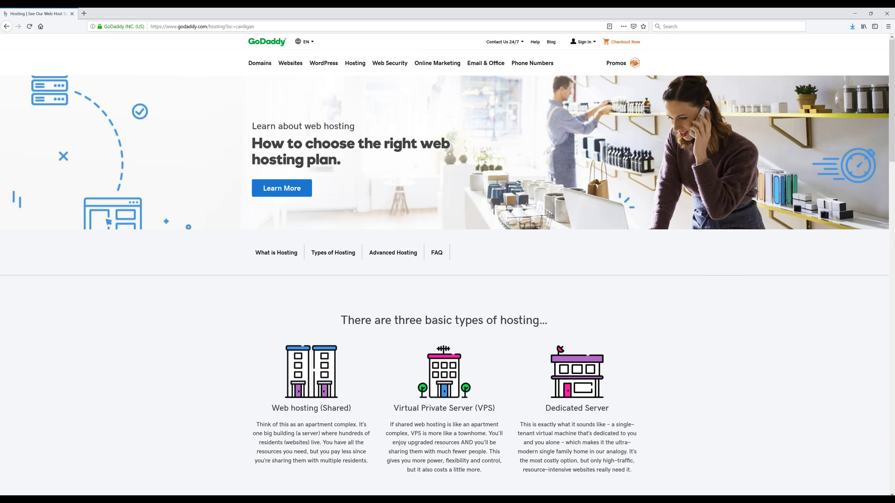
Load createwpsite.com/webhost in a new tab to reach GoDaddy's $1.00/mo Economy hosting offer.
key(ctrl+t)
text(https://createwpsite.com/webhost/)
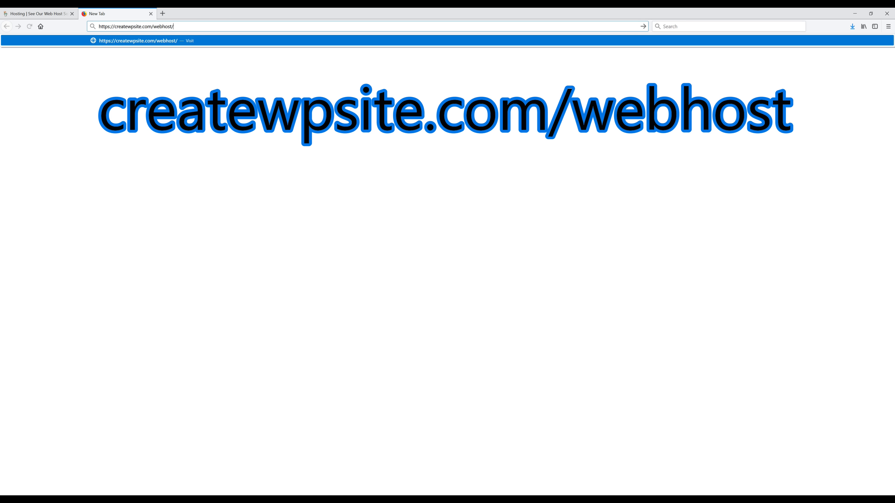
key(Return)
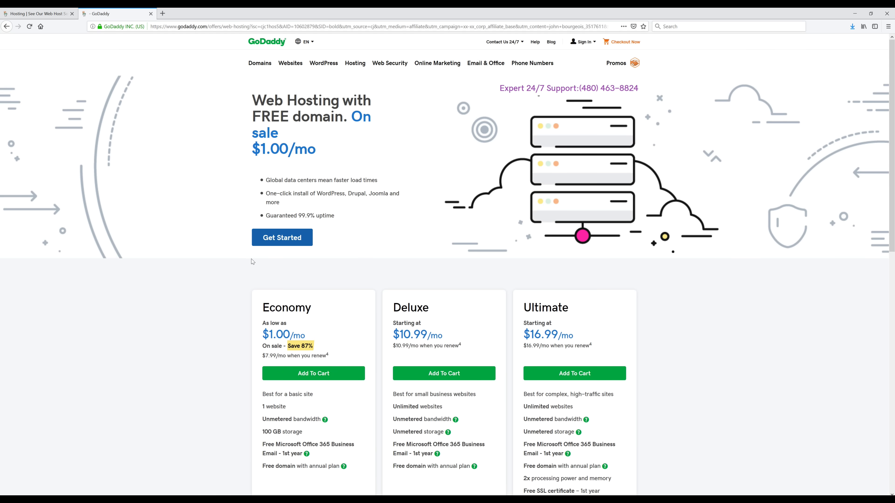
Order the Economy plan and claim downhill-biking-gear.com as the free .com domain.
click(277, 239)
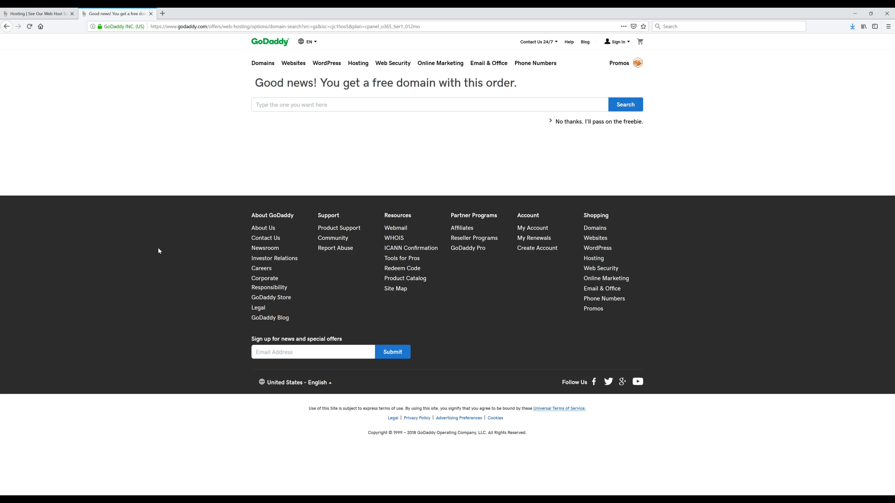
click(295, 105)
text(downhill-biking-gear.com)
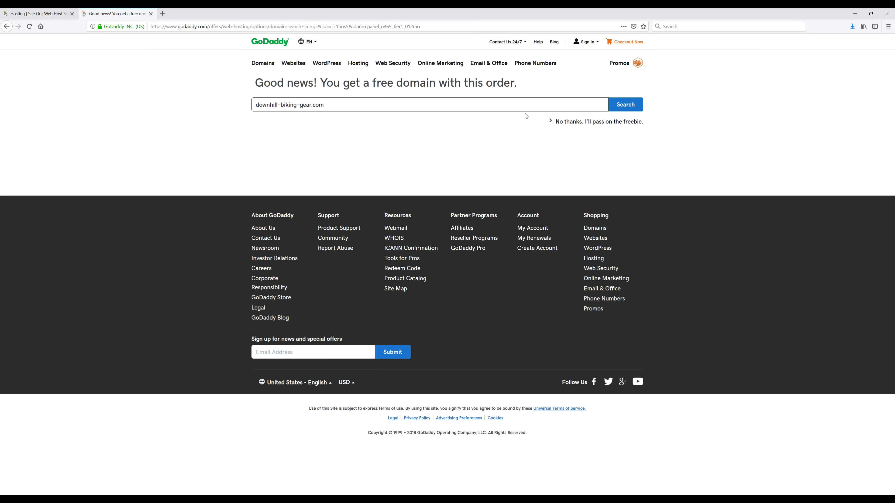
click(615, 105)
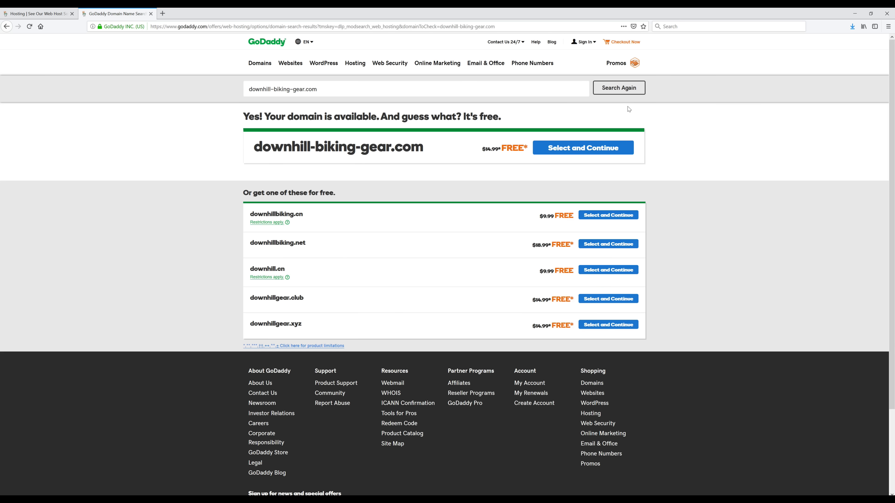
click(580, 153)
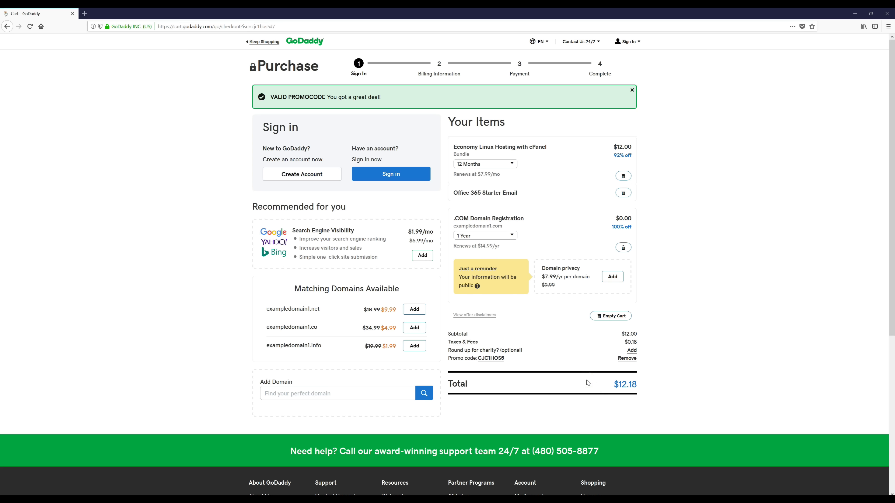
Start a new GoDaddy account and fill in its e-mail address and username.
click(301, 174)
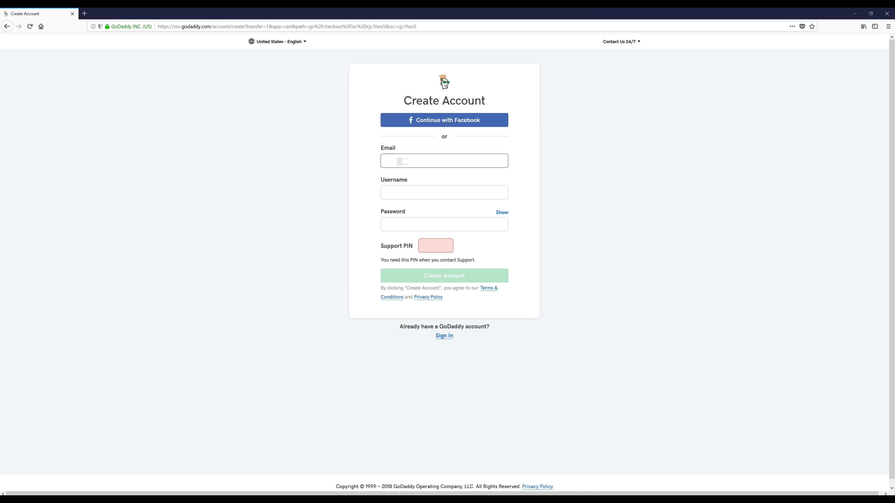
key(ctrl+v)
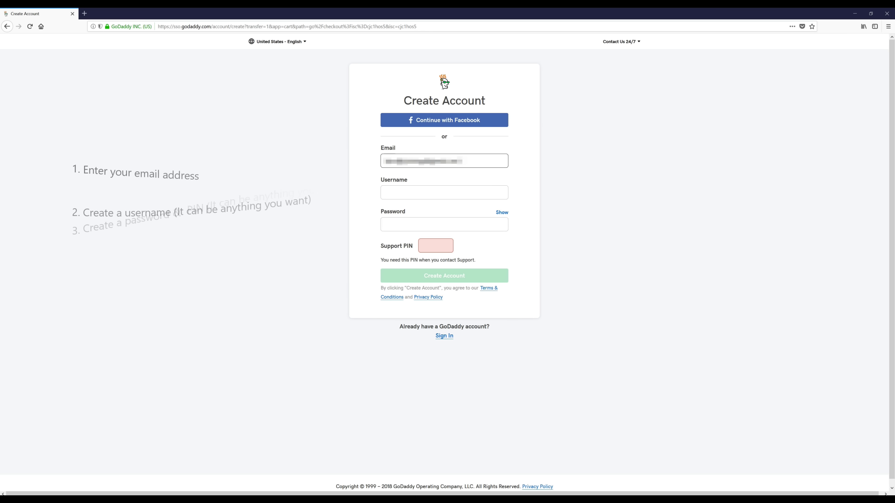
click(397, 191)
key(ctrl+v)
click(361, 193)
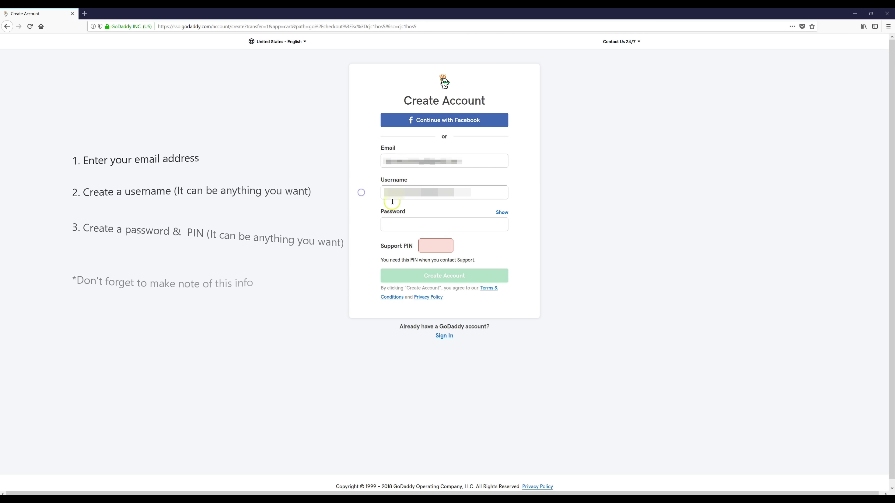
Set the account password and four-digit support PIN, then submit the new account.
click(401, 222)
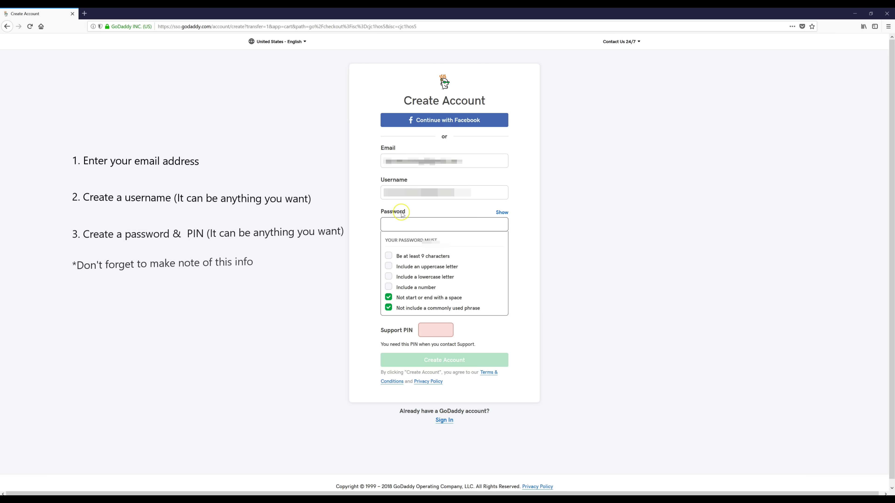
text(Passwo)
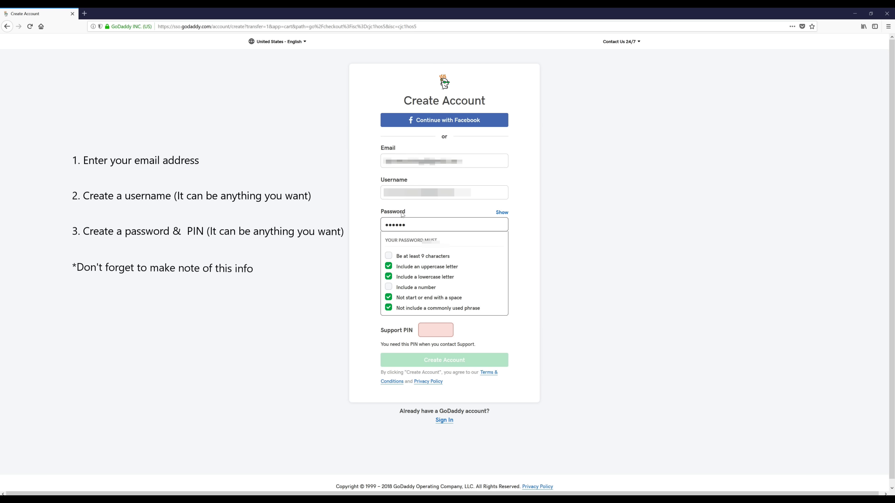
text(123)
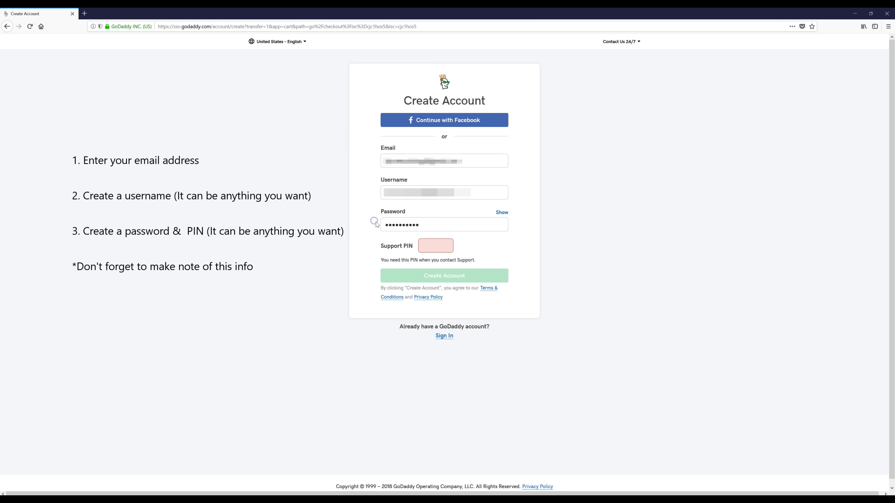
click(436, 247)
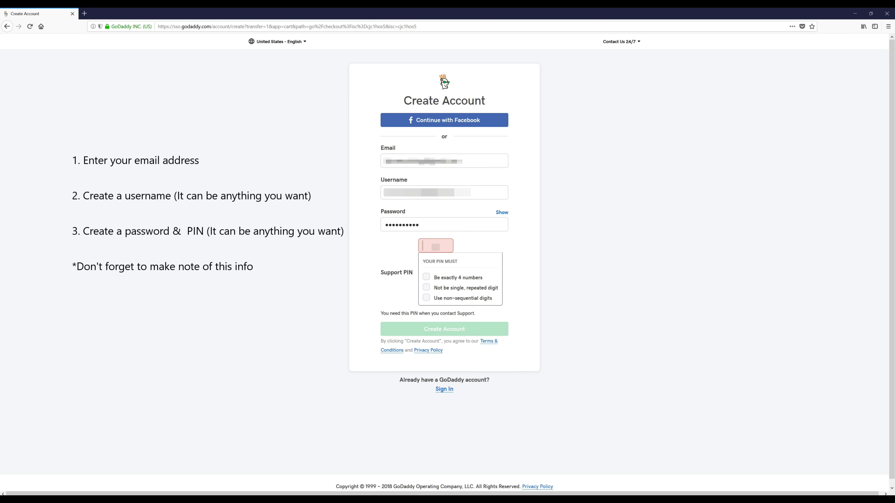
text(1357)
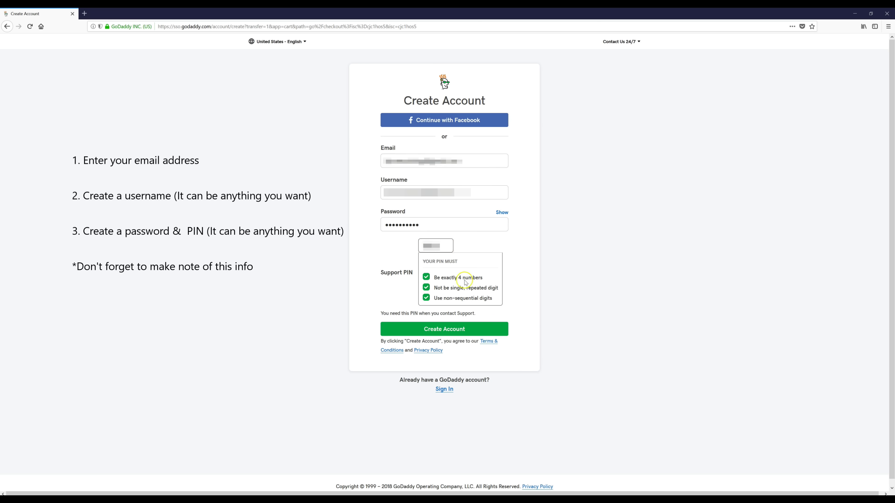
click(450, 249)
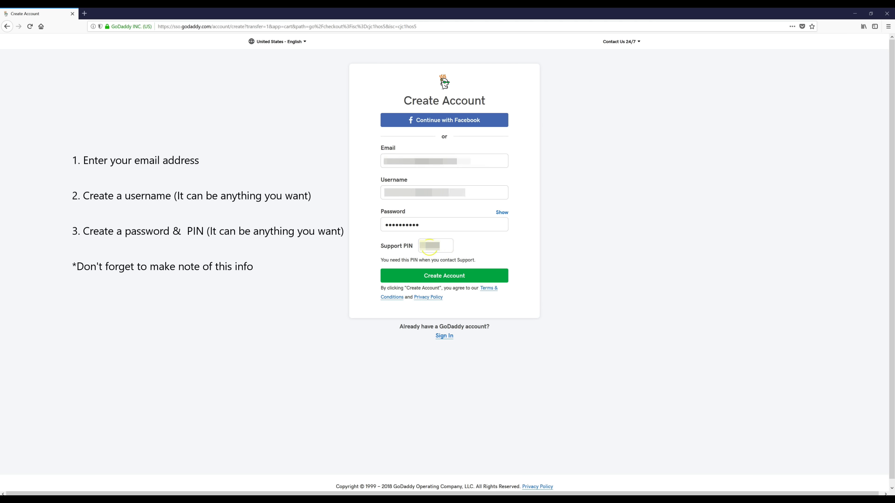
click(452, 246)
click(436, 152)
click(450, 280)
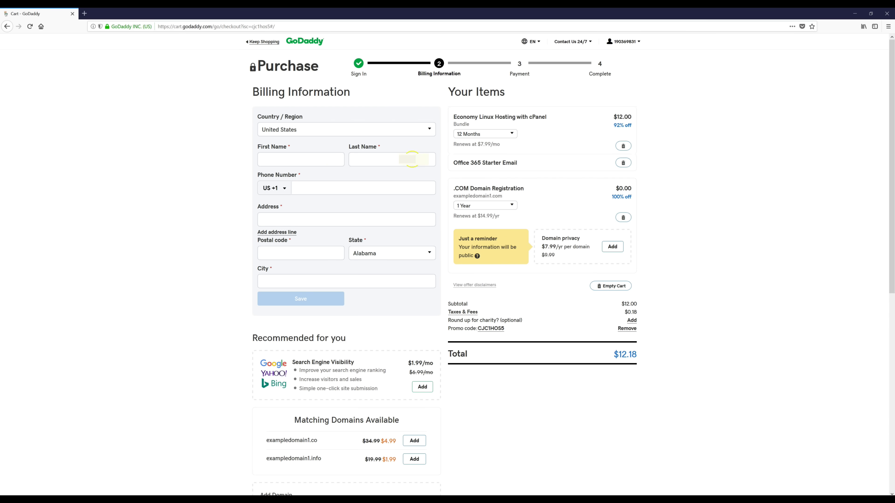
Enter the billing first and last name and save the billing details.
click(327, 166)
text(John)
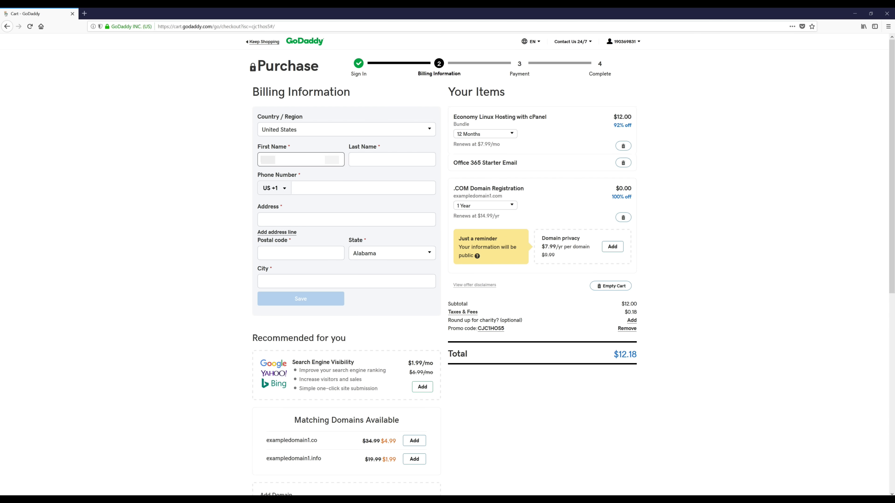
click(392, 160)
text(Doe)
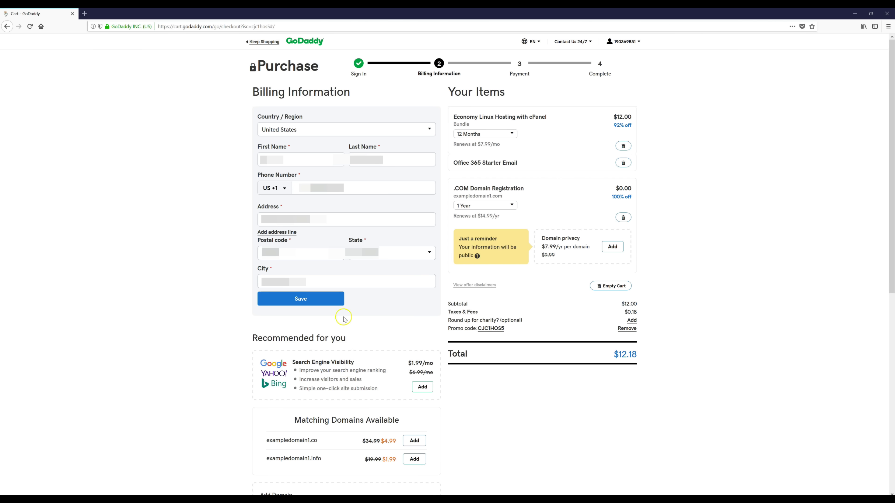
click(314, 299)
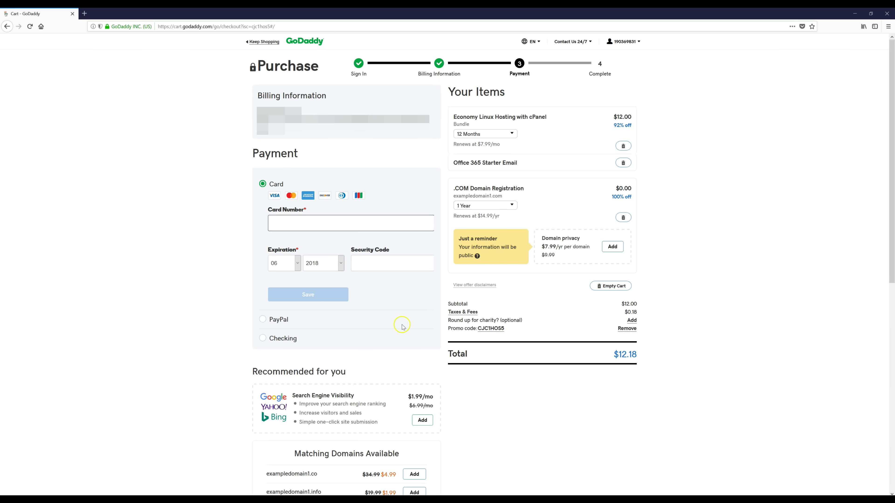
Choose PayPal as the payment method and start its authorization.
click(277, 319)
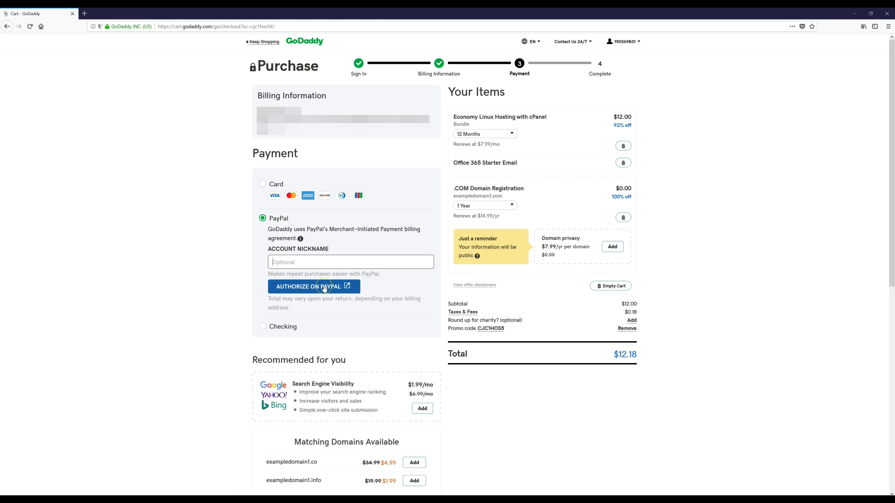
click(324, 287)
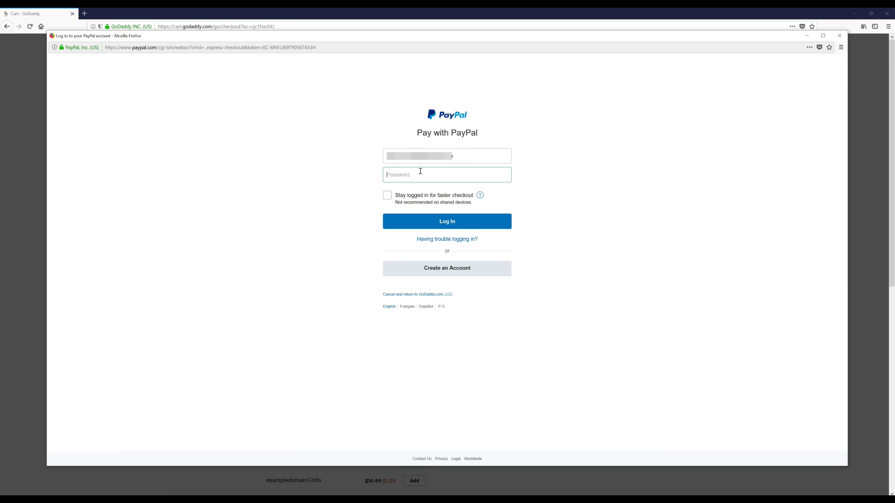
Log in to PayPal and approve the $12.18 payment using the linked debit card.
key(ctrl+v)
click(420, 222)
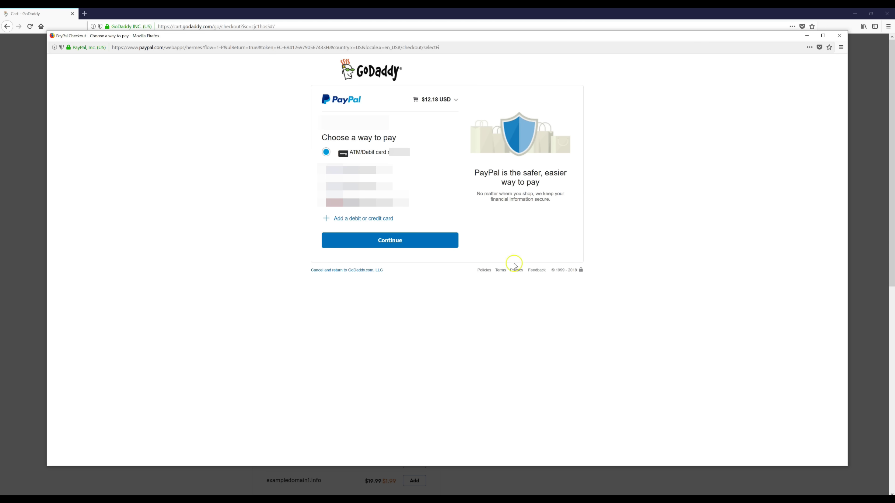
click(374, 243)
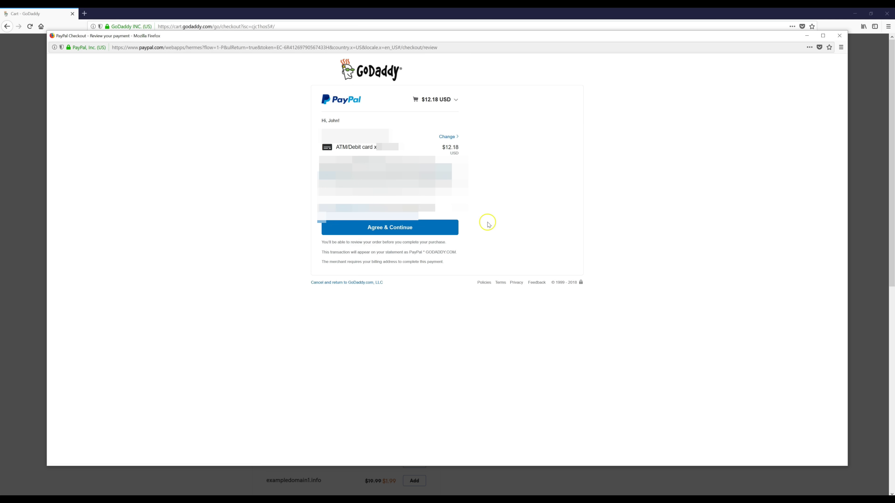
click(382, 227)
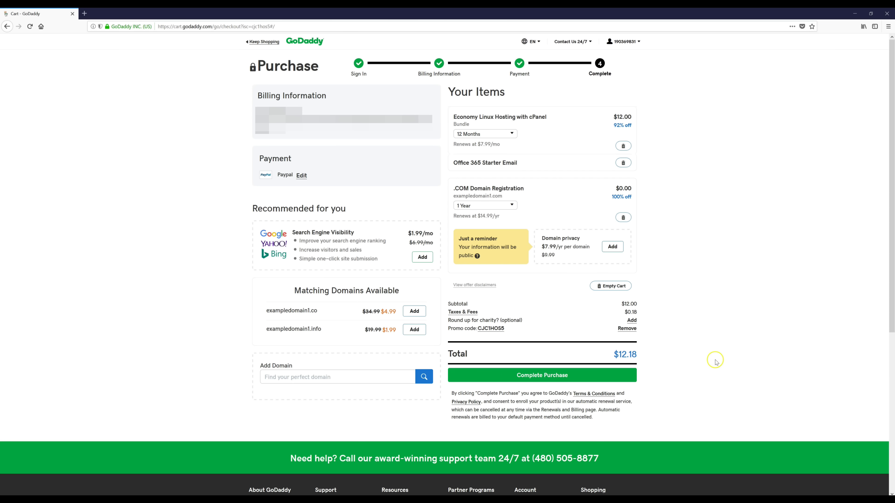
Place the $12.18 Economy hosting order.
click(545, 376)
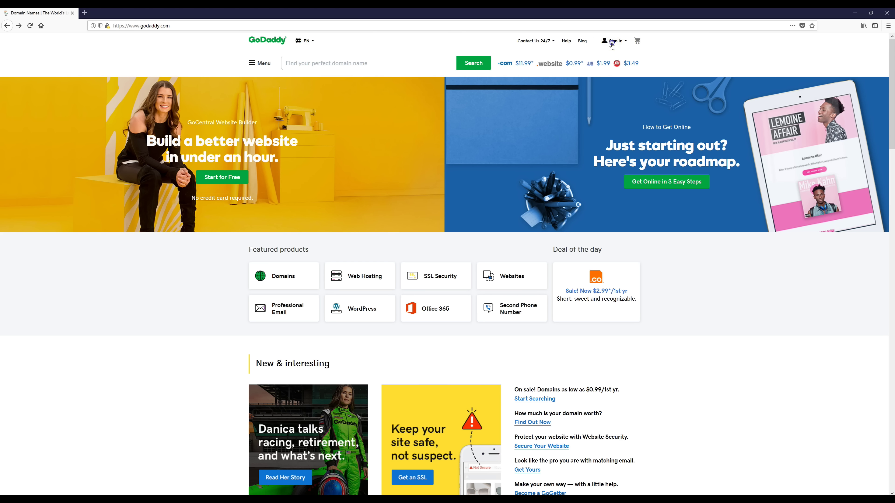
Sign in with the account username and password, then go back to the godaddy.com home page.
click(612, 42)
click(536, 115)
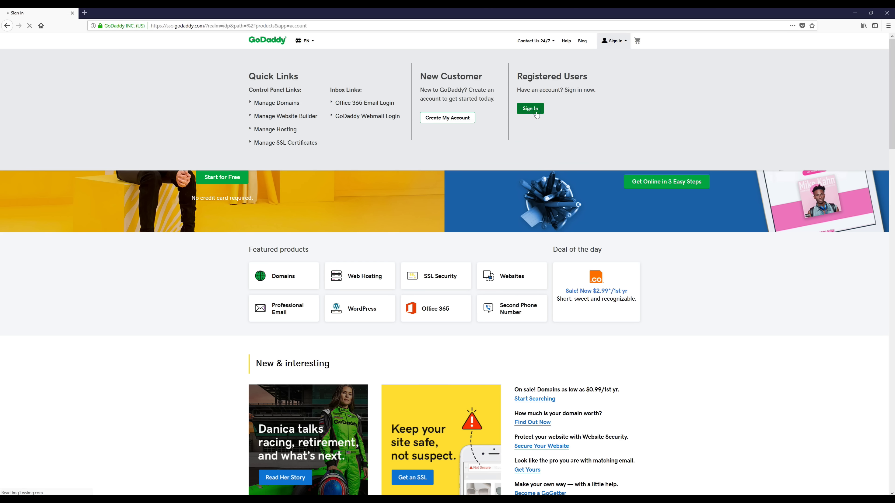
key(ctrl+v)
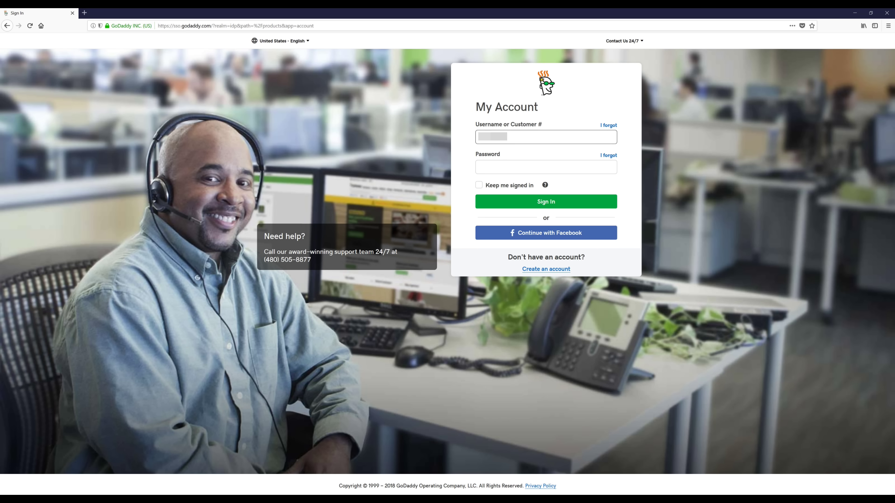
key(Tab)
key(ctrl+v)
click(567, 203)
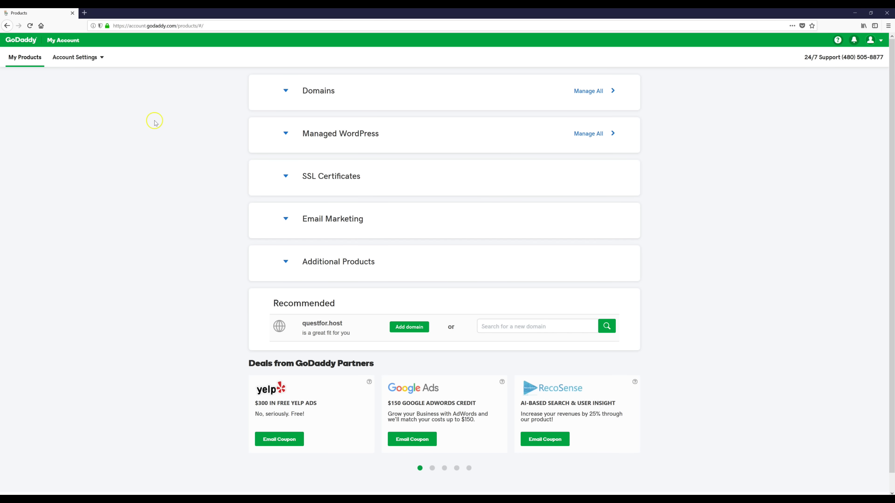
click(26, 42)
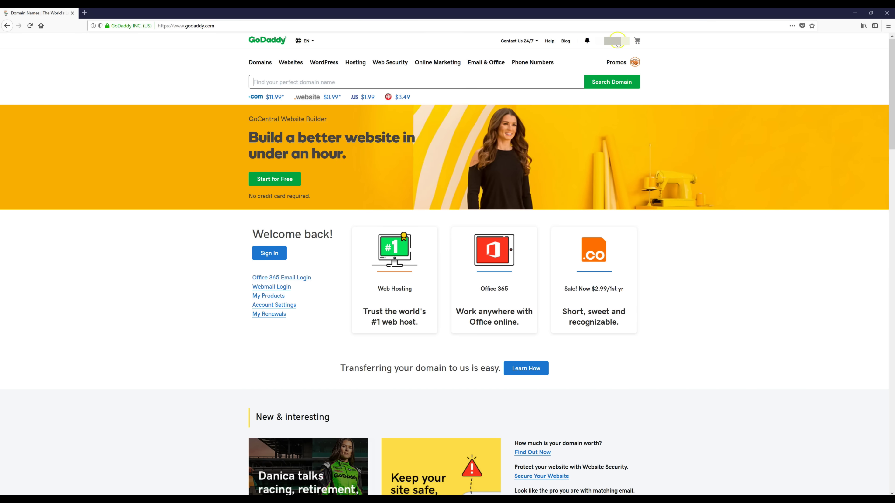
Start Set Up on the Economy hosting account from the account's My Hosting list.
click(621, 42)
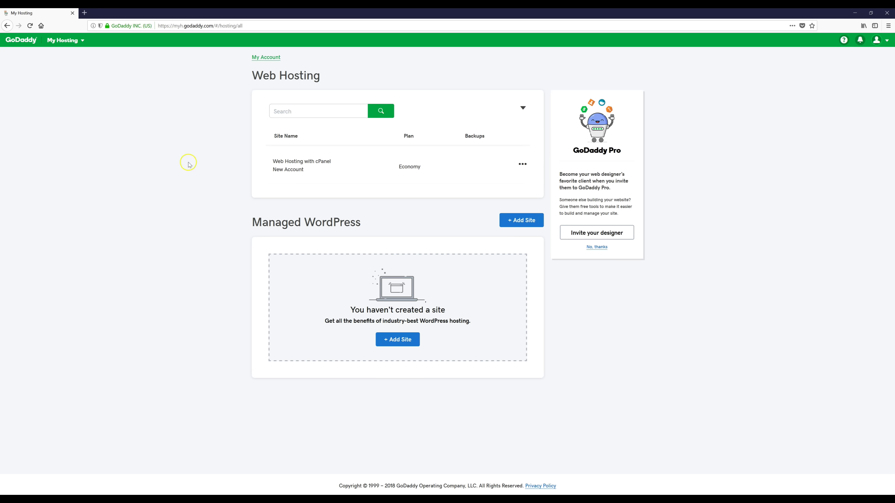
click(522, 165)
click(517, 182)
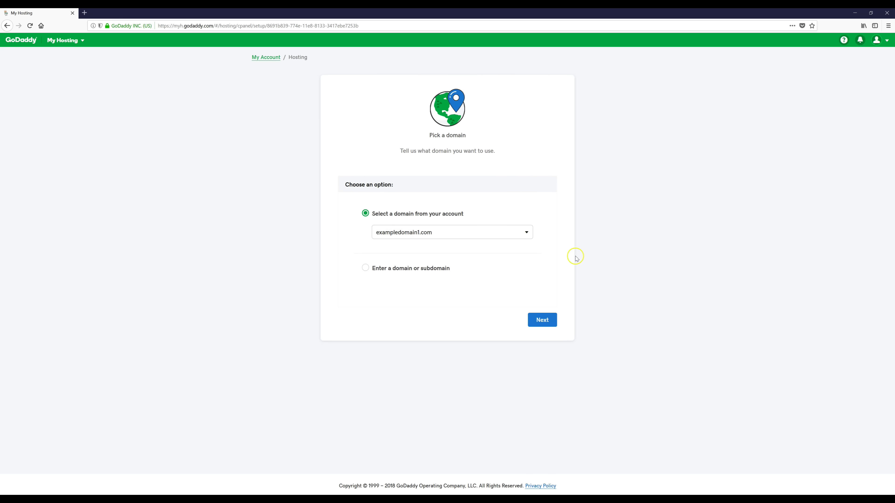
Keep exampledomain1.com and the North America data center, and opt to create a WordPress site.
click(548, 322)
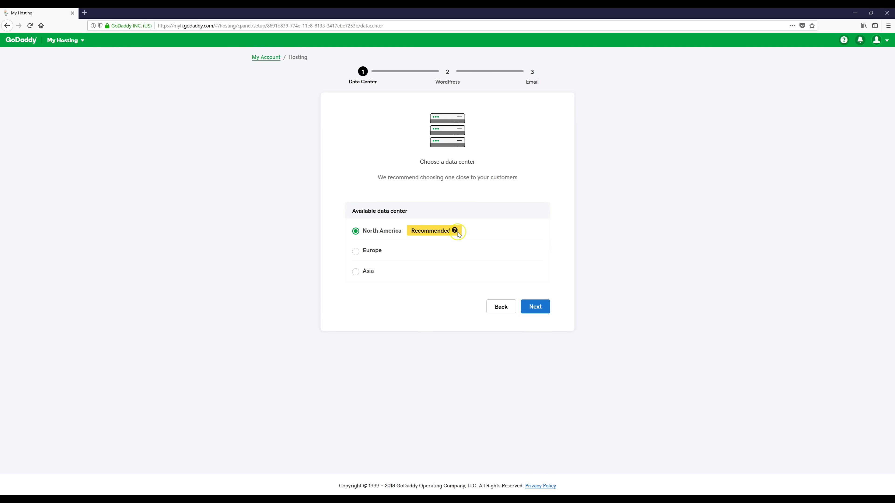
click(535, 309)
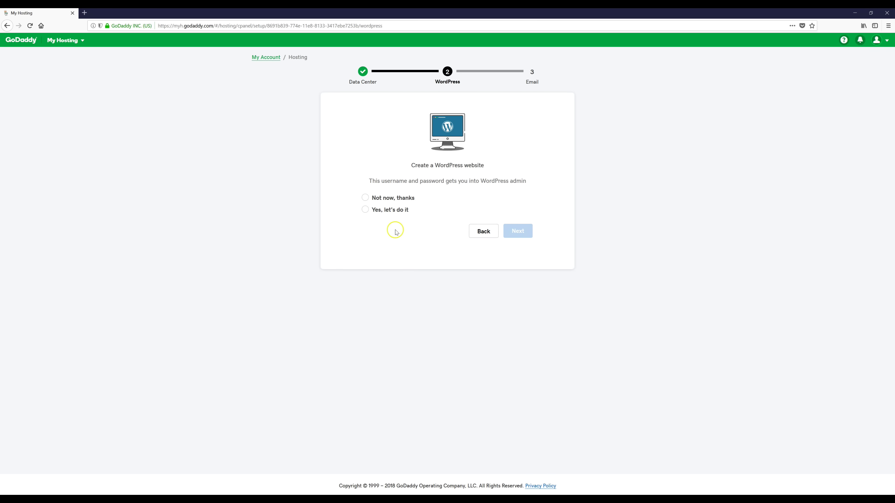
click(391, 210)
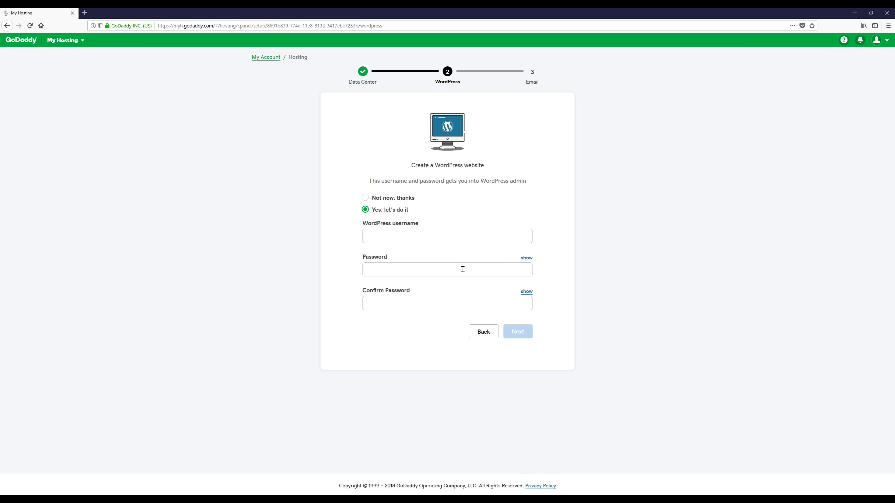
click(420, 237)
Set the WordPress admin username to admin1 with a matching strong password, and submit the login details.
text(admin1)
click(392, 273)
text(Pass)
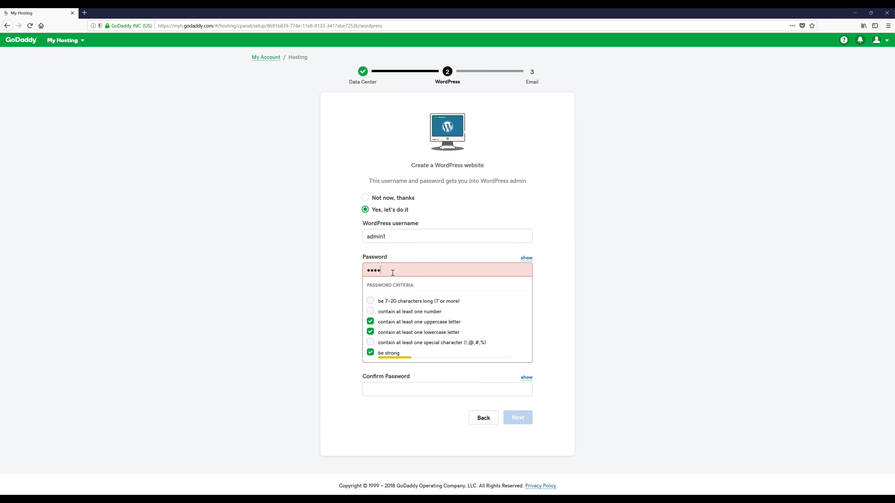
text(word123)
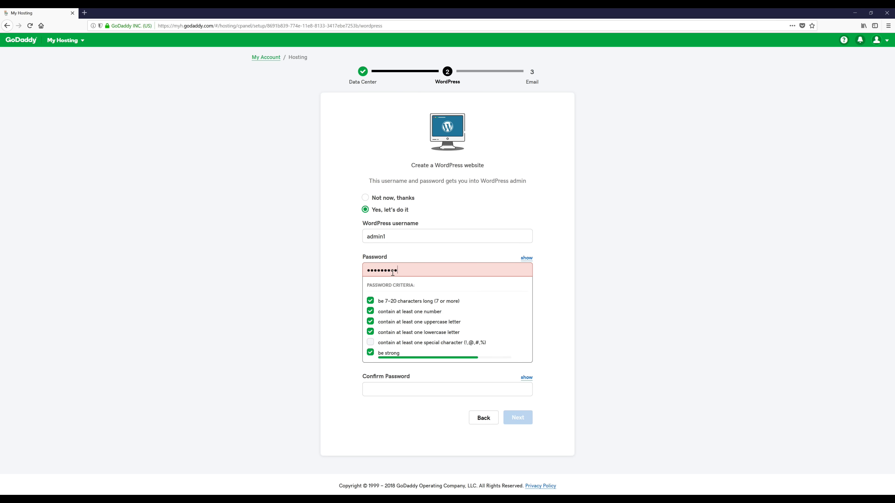
text(!)
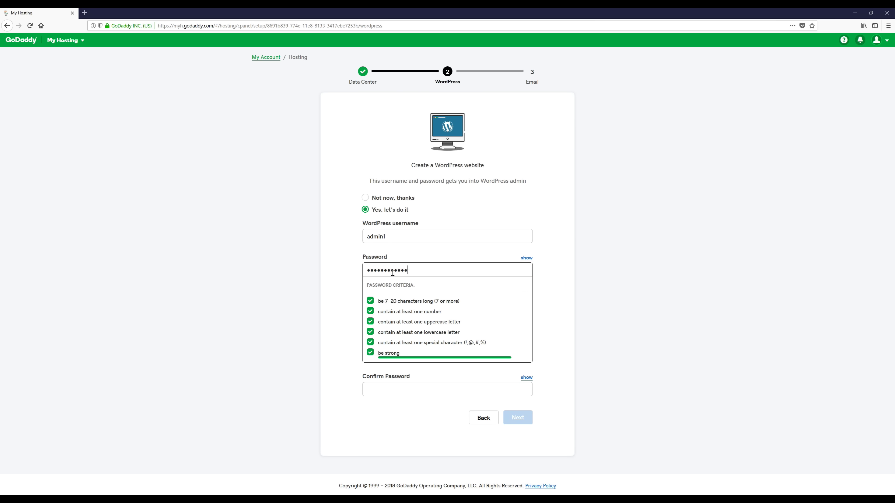
click(396, 390)
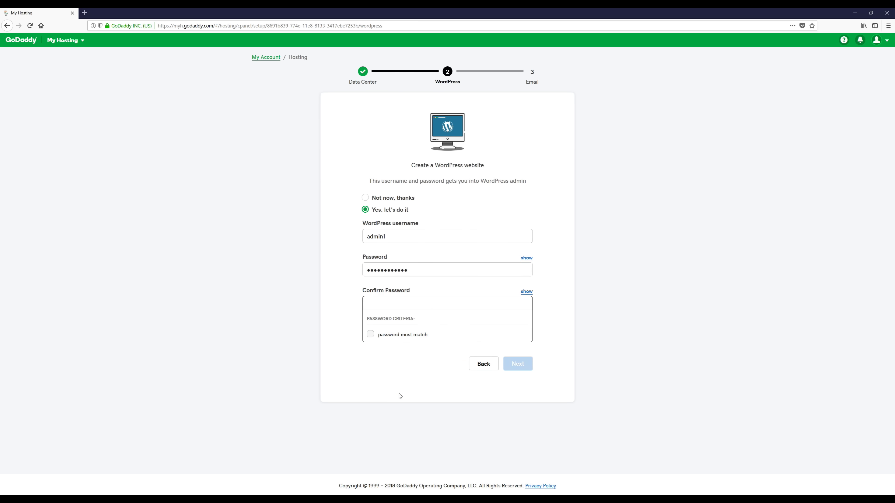
text(•••••)
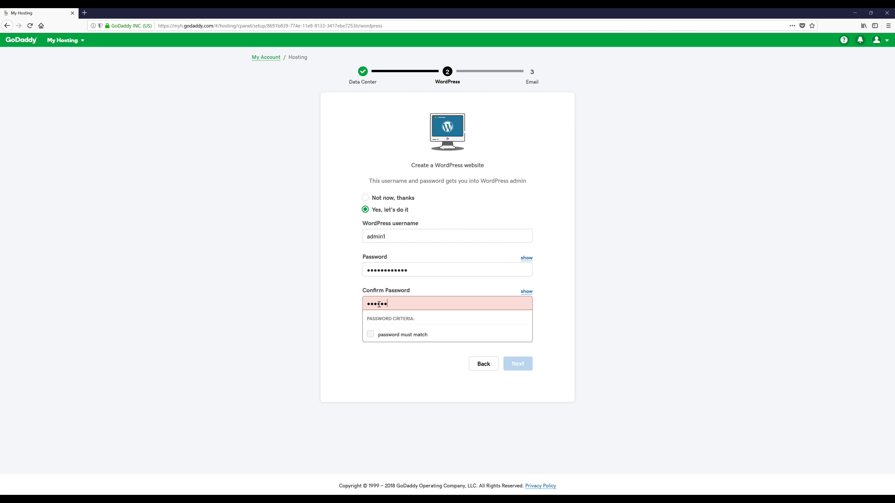
text(••••••••)
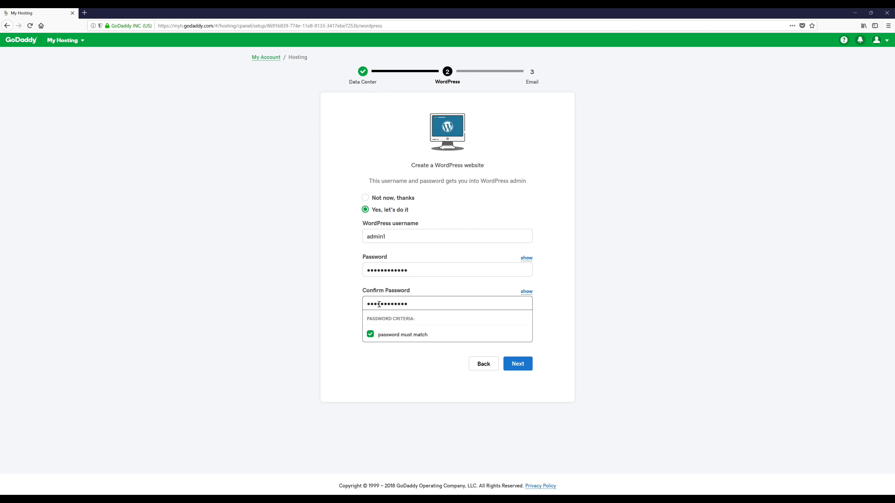
click(398, 396)
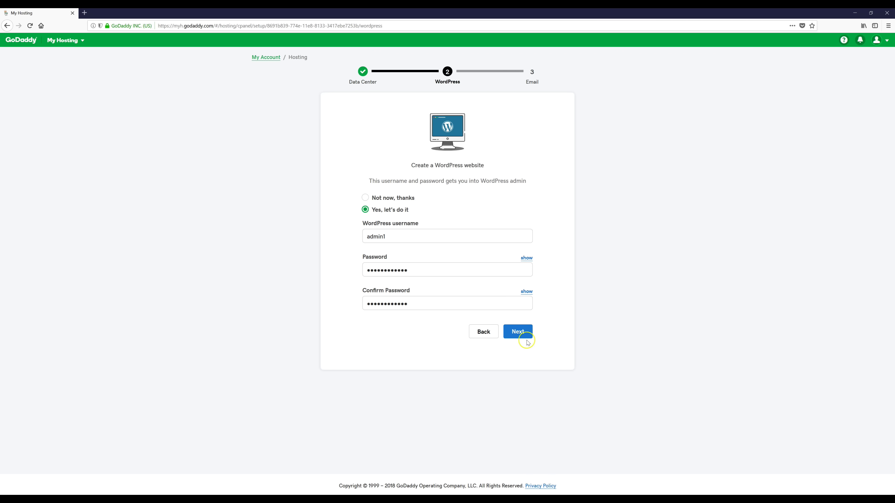
click(518, 338)
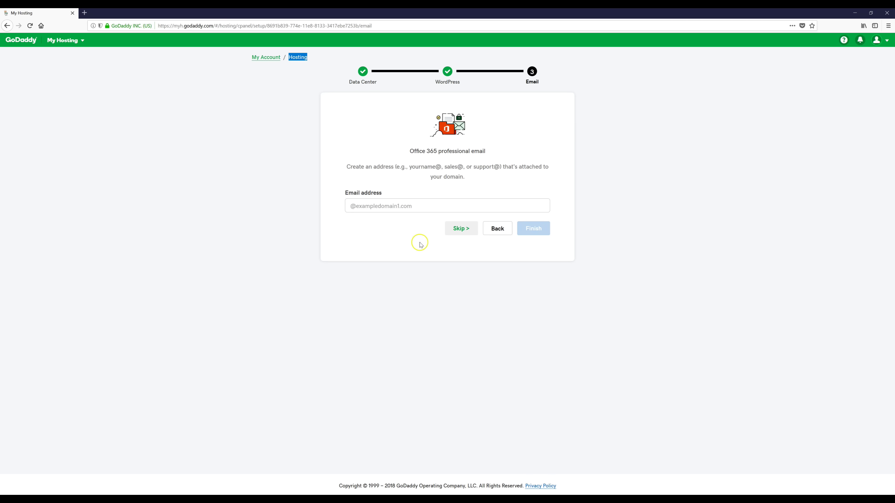
Skip the Office 365 email offer and decline the site builder to reach the exampledomain1.com hosting overview.
click(459, 229)
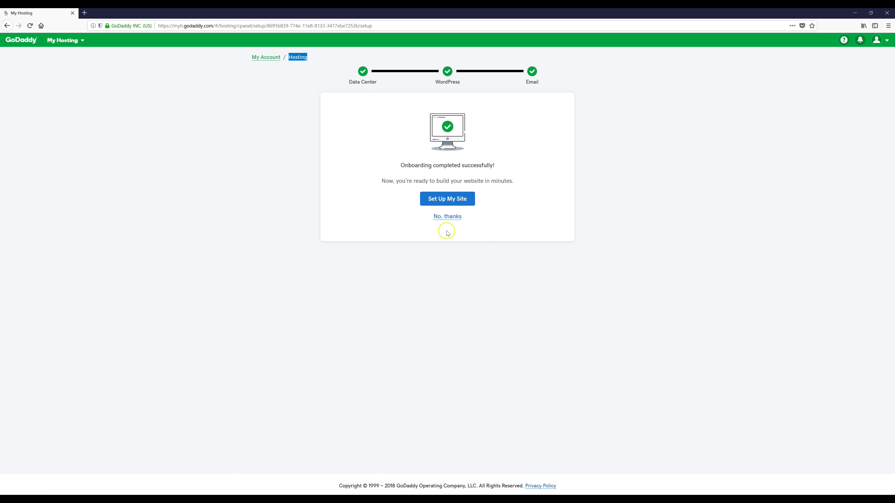
click(453, 218)
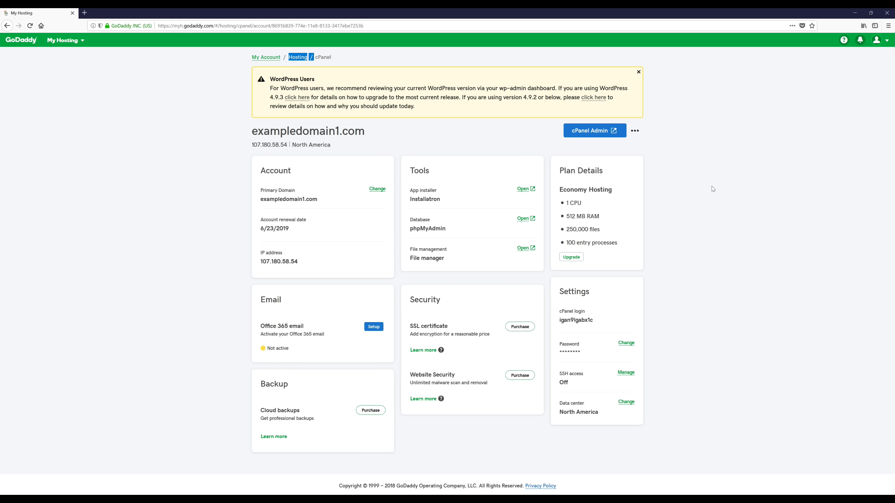
Launch the exampledomain1.com WordPress admin from the cPanel dashboard's WordPress tool.
click(129, 166)
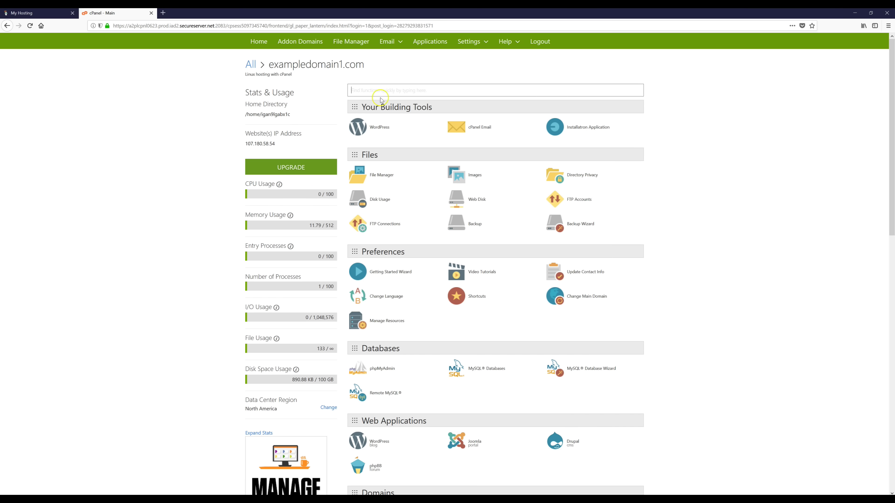
click(379, 127)
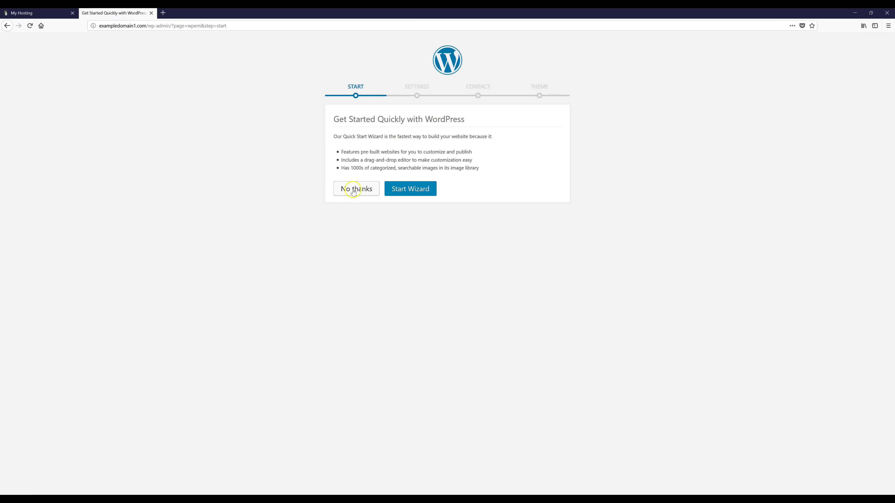
Decline the WordPress quick-start wizard to reach the My blog Dashboard, and open a blank browser tab.
click(341, 191)
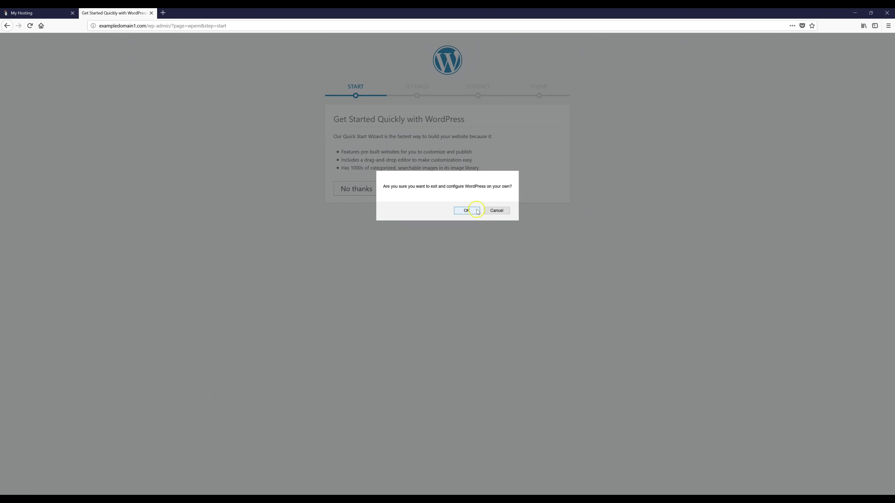
click(467, 211)
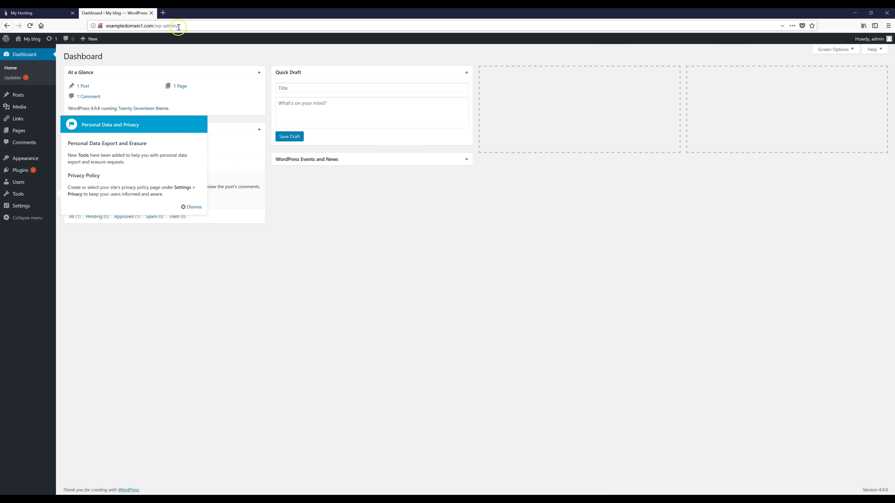
click(162, 13)
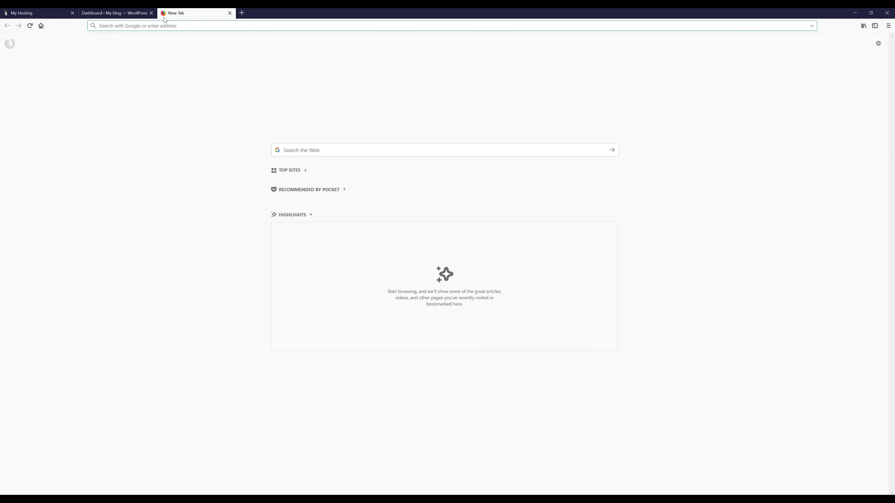
Load the site's wp-admin login page in the new tab, then switch back to the Dashboard tab.
text(http://exampledomain1.com/wp-admin)
key(Return)
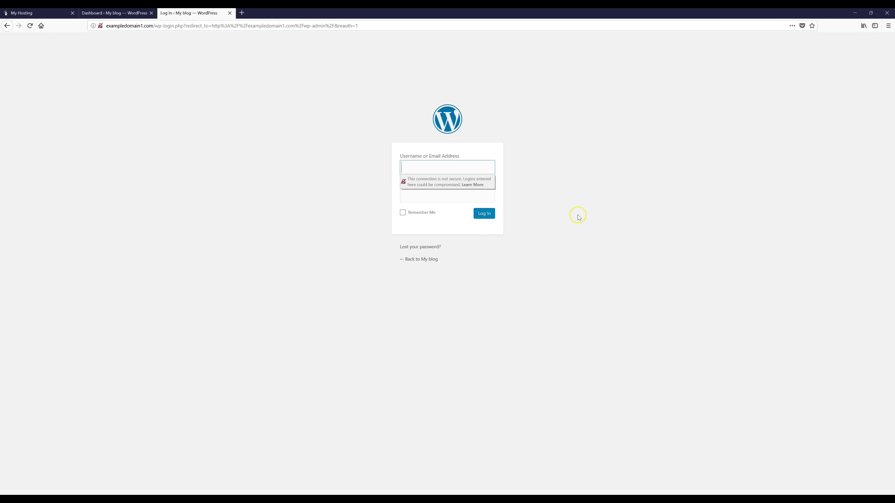
click(118, 13)
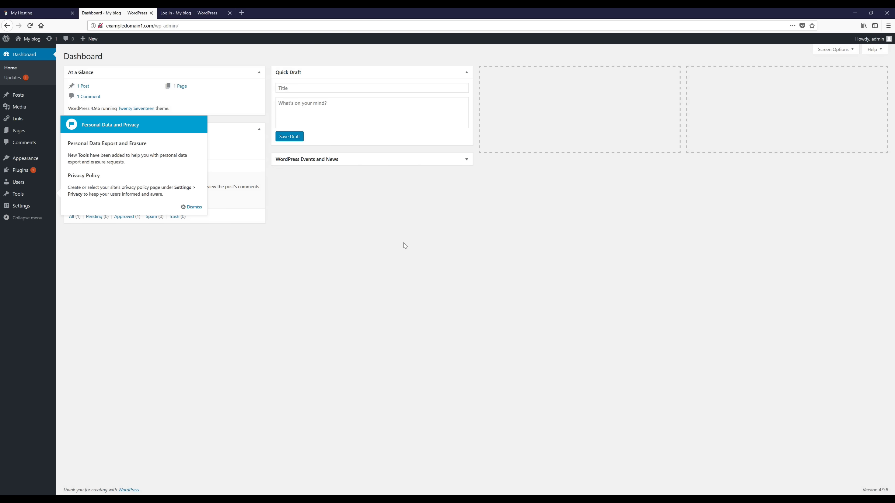